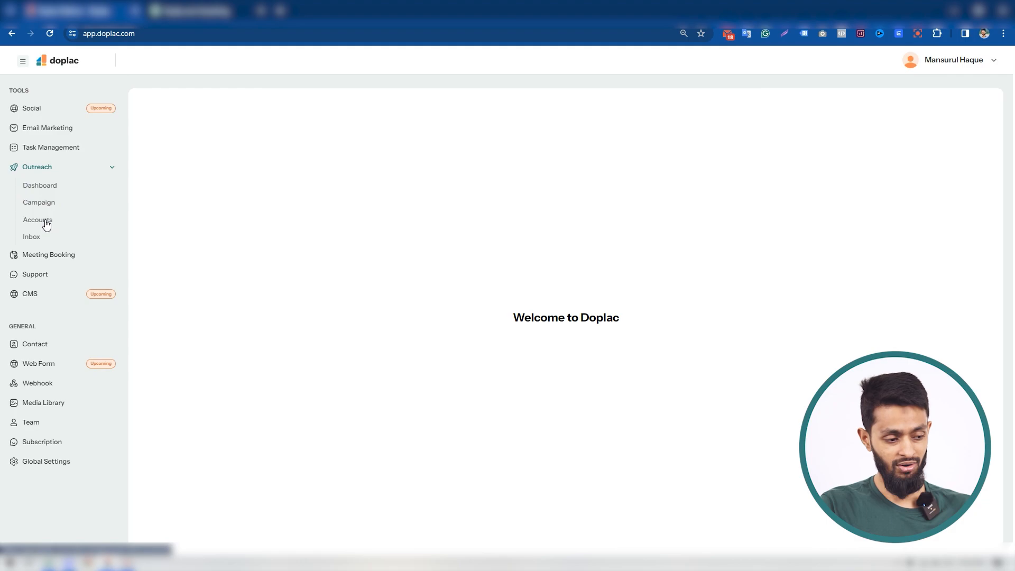
# Review the connected outreach accounts and the inbox and LinkedIn options for adding another account
pyautogui.click(47, 225)
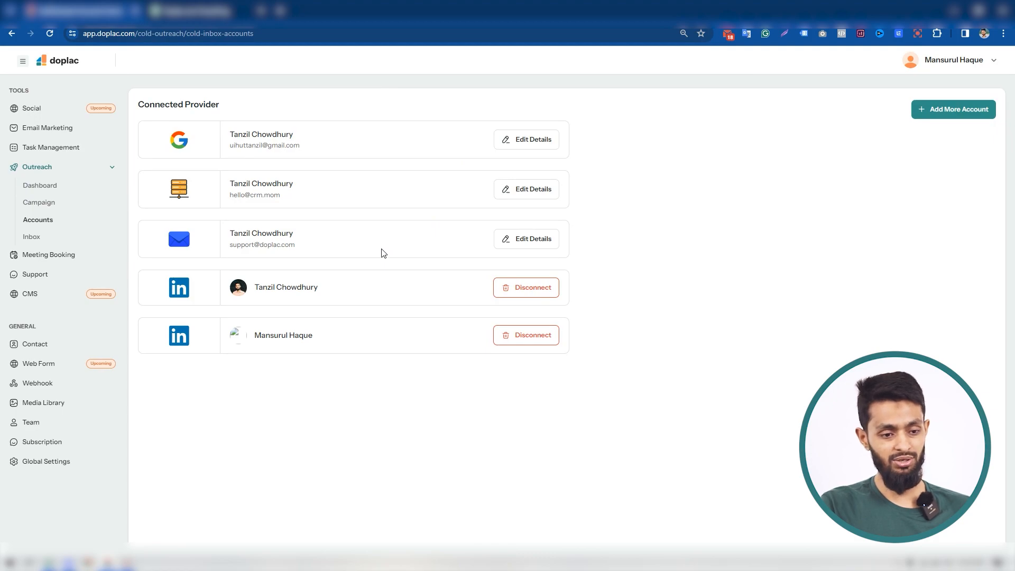
pyautogui.click(939, 112)
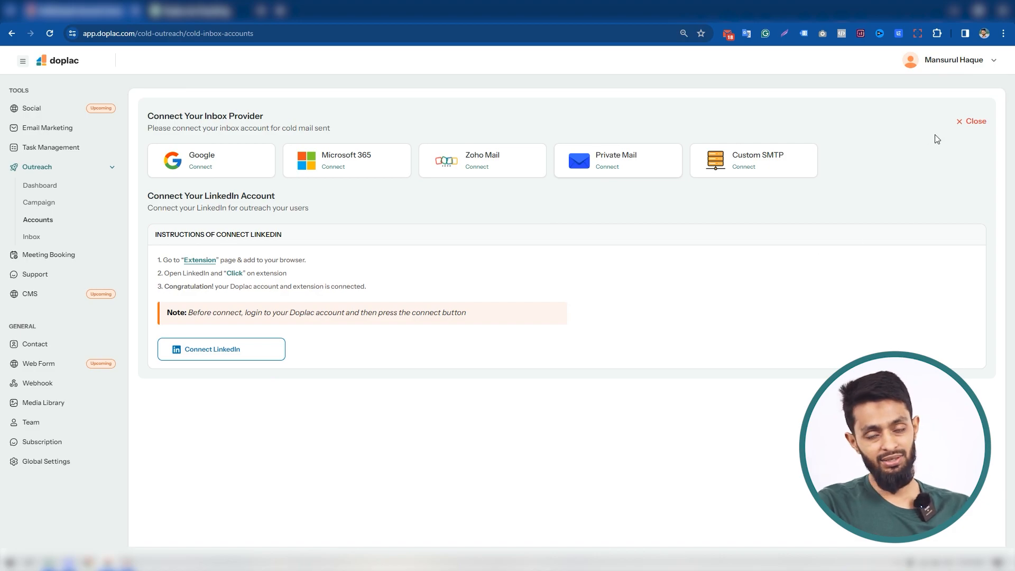
pyautogui.click(958, 130)
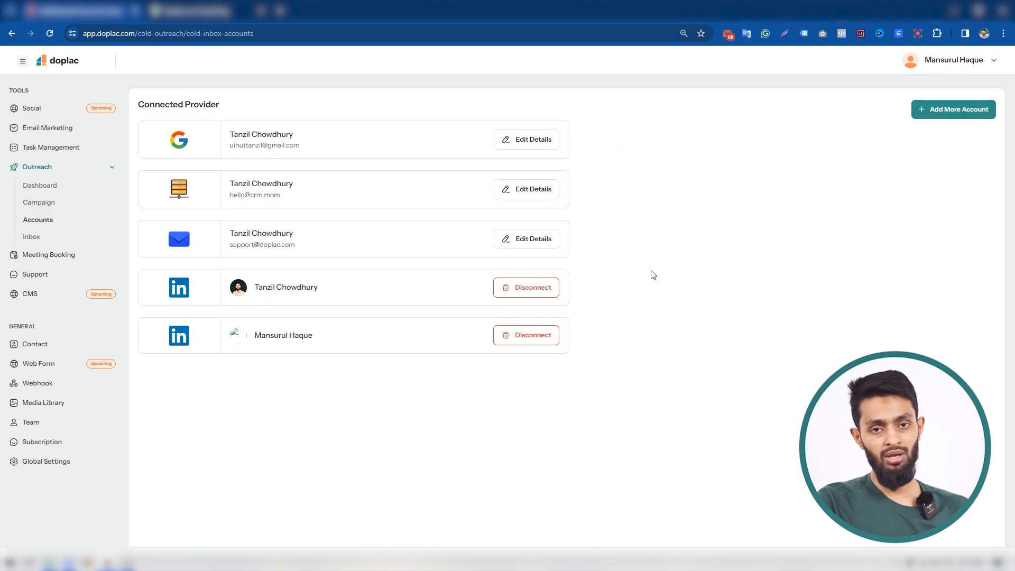
# Create a new cold outreach campaign titled "New Campaign"
pyautogui.click(48, 206)
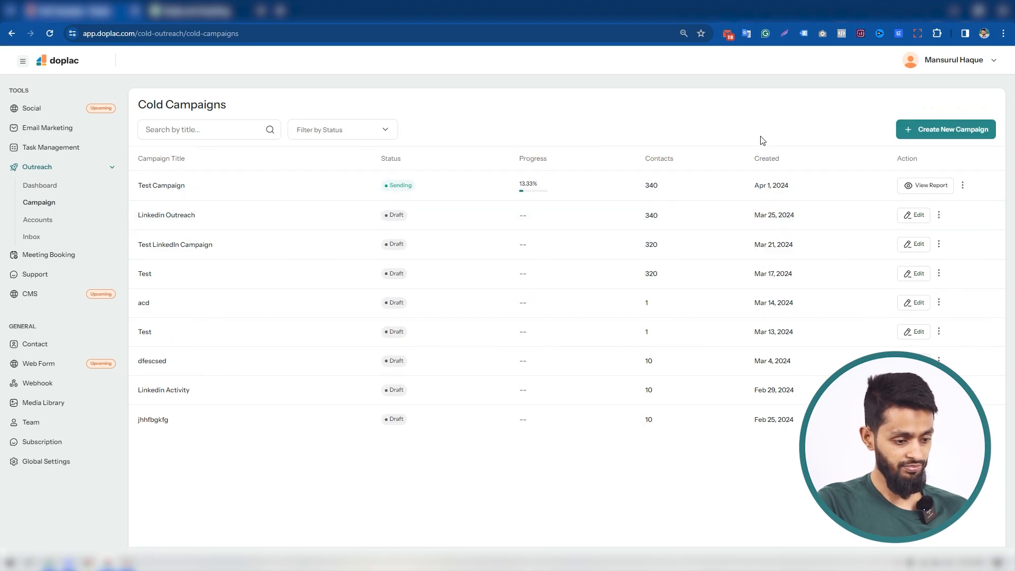
pyautogui.click(944, 132)
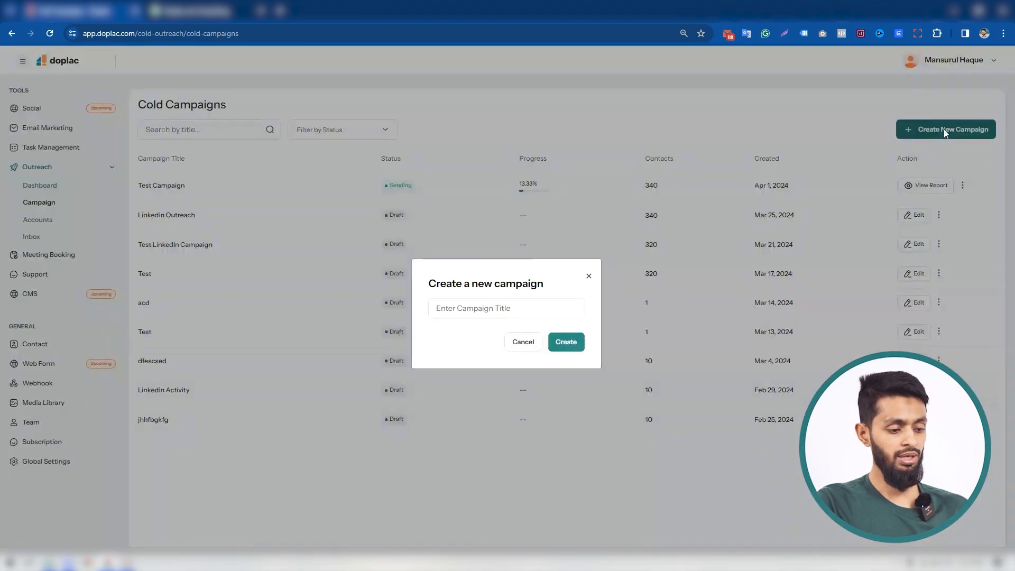
pyautogui.click(463, 307)
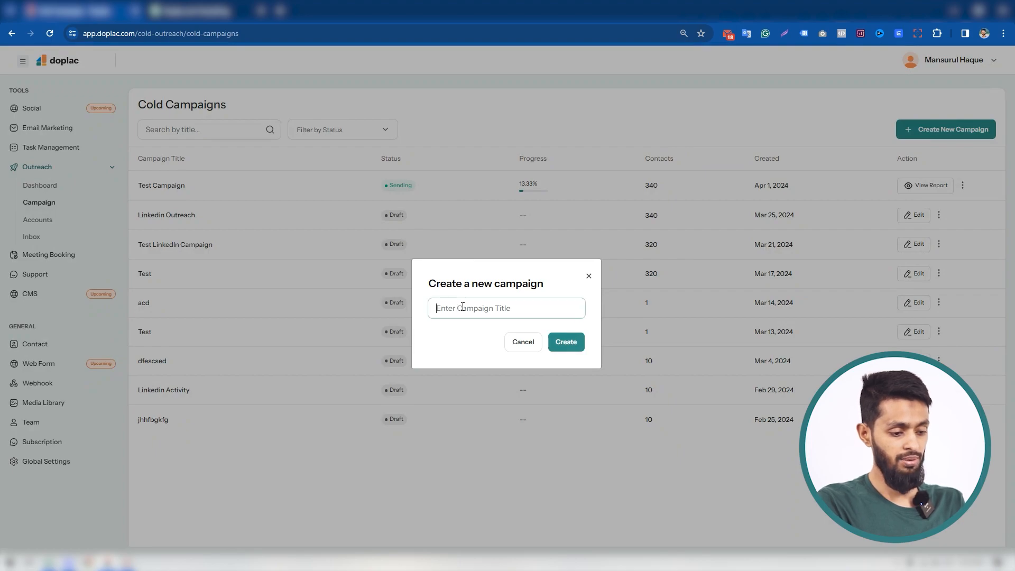
pyautogui.write('New Ca')
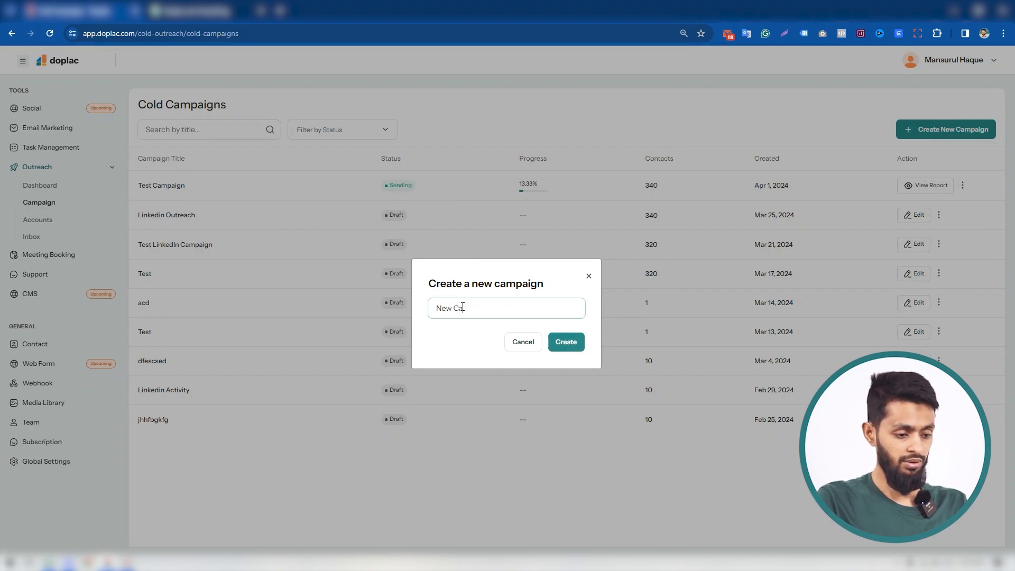
pyautogui.write('mpaign')
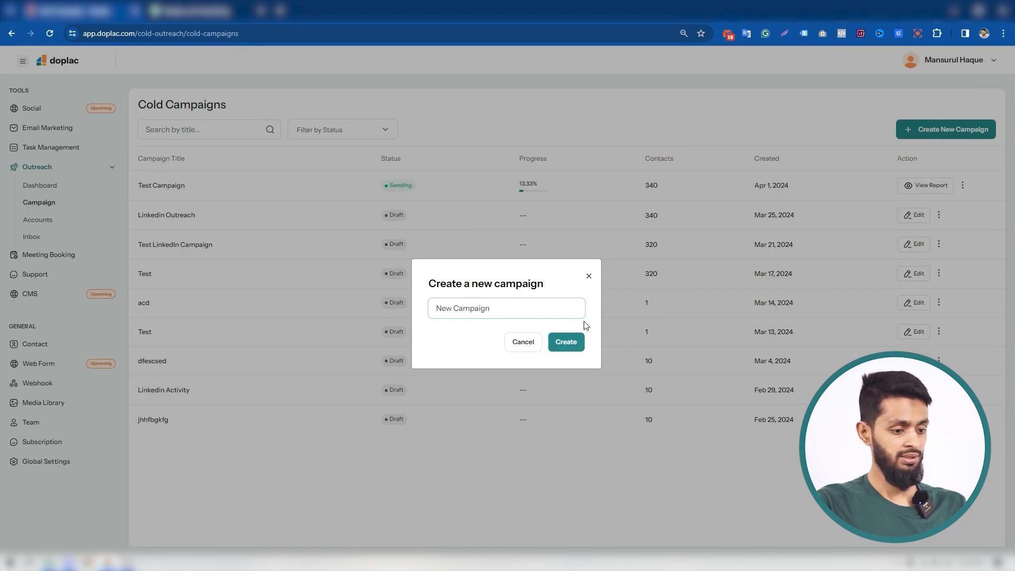
pyautogui.click(571, 347)
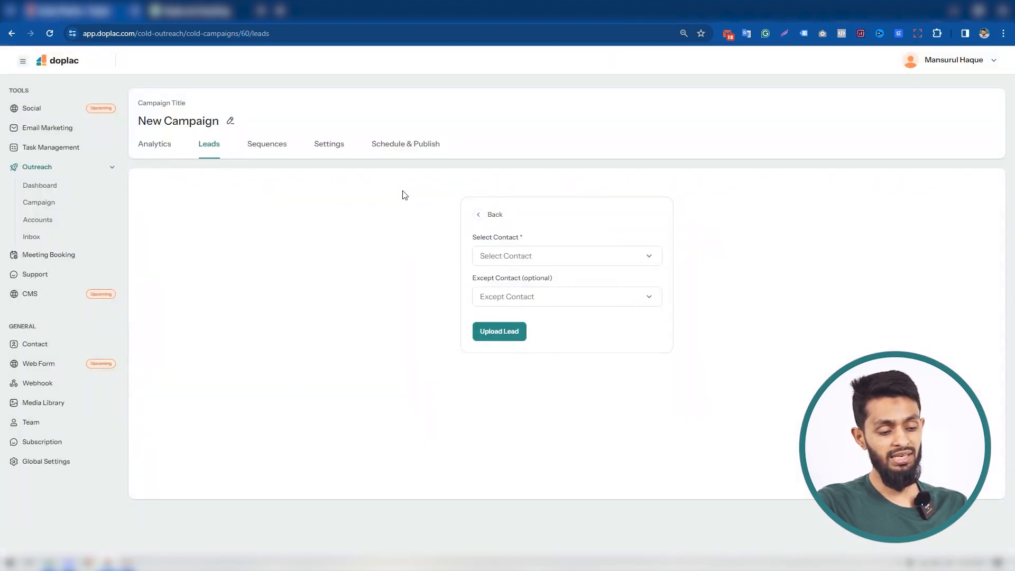
# Choose only the "Pw" contact list as the campaign's leads
pyautogui.click(543, 252)
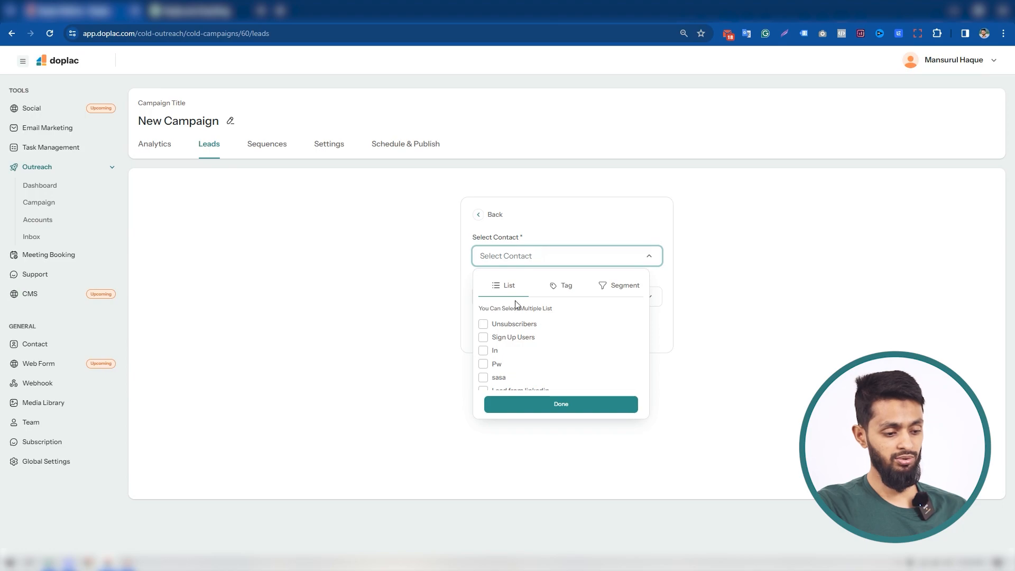
pyautogui.click(484, 351)
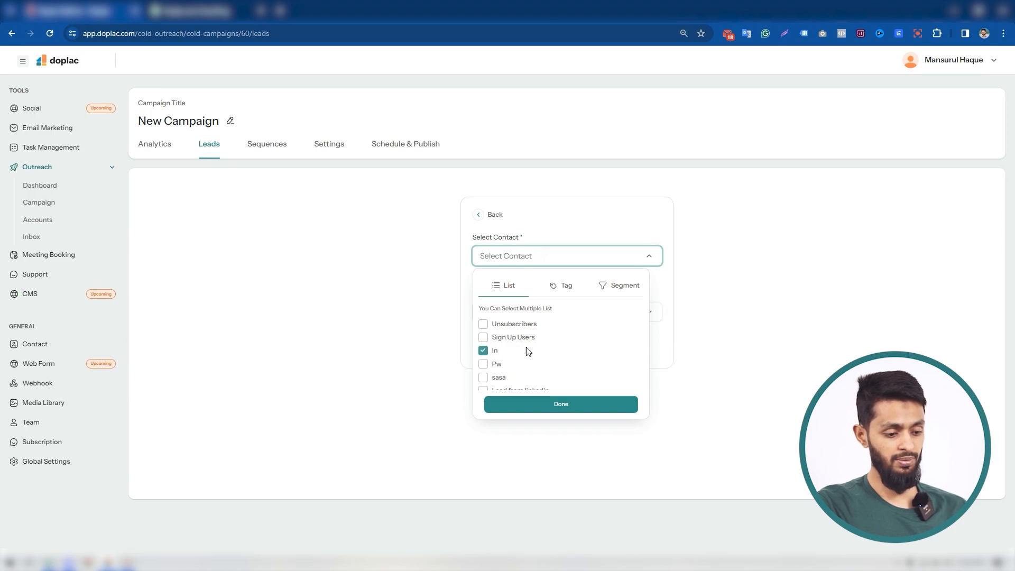
pyautogui.click(483, 337)
pyautogui.click(485, 352)
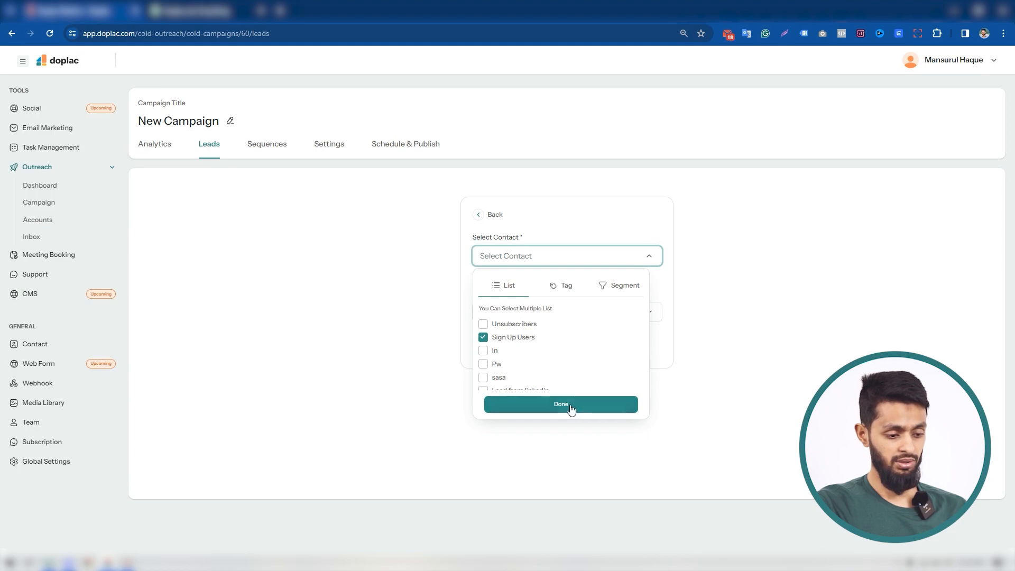
pyautogui.click(484, 324)
pyautogui.click(483, 338)
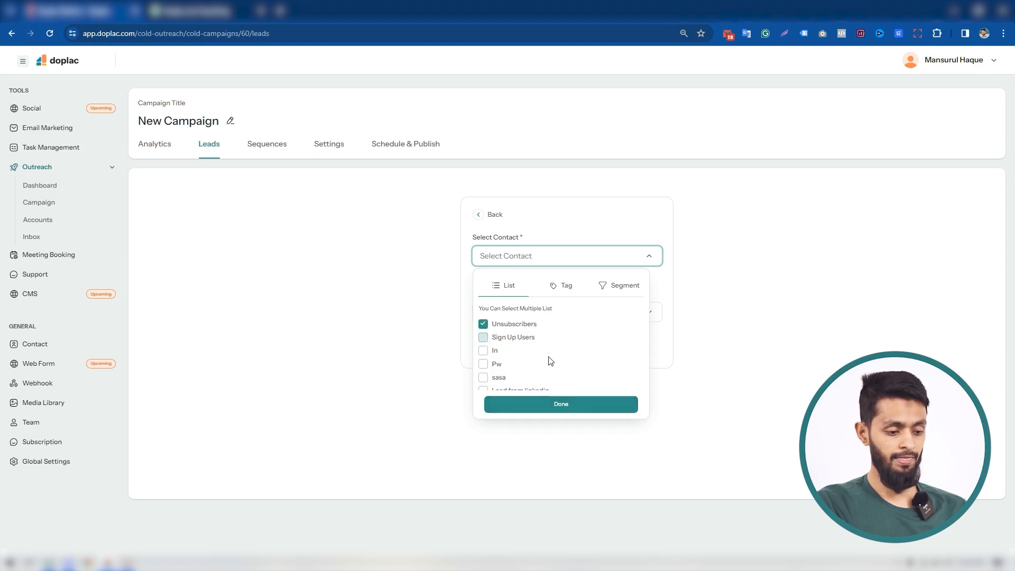
pyautogui.click(484, 364)
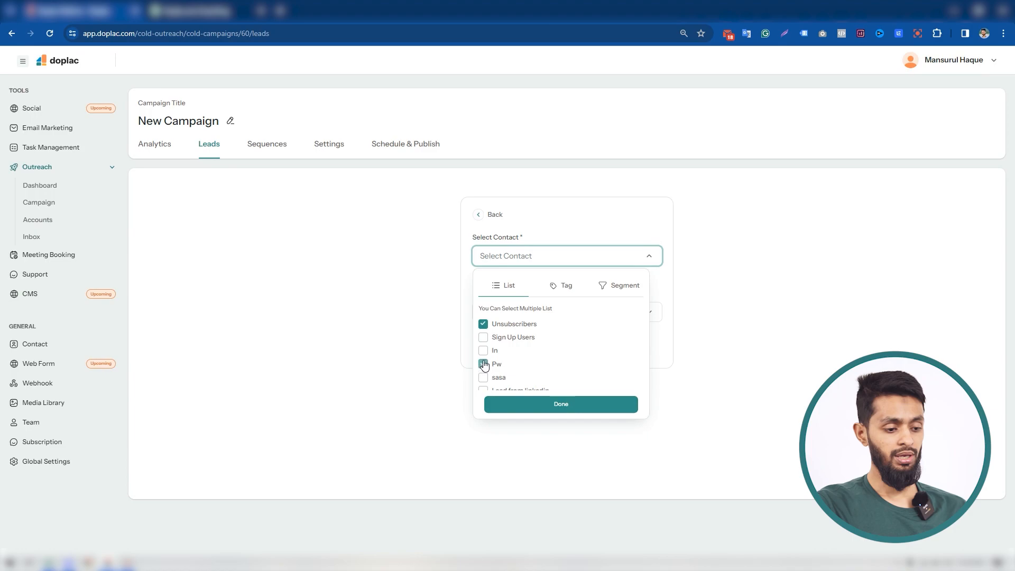
pyautogui.click(504, 325)
pyautogui.click(564, 406)
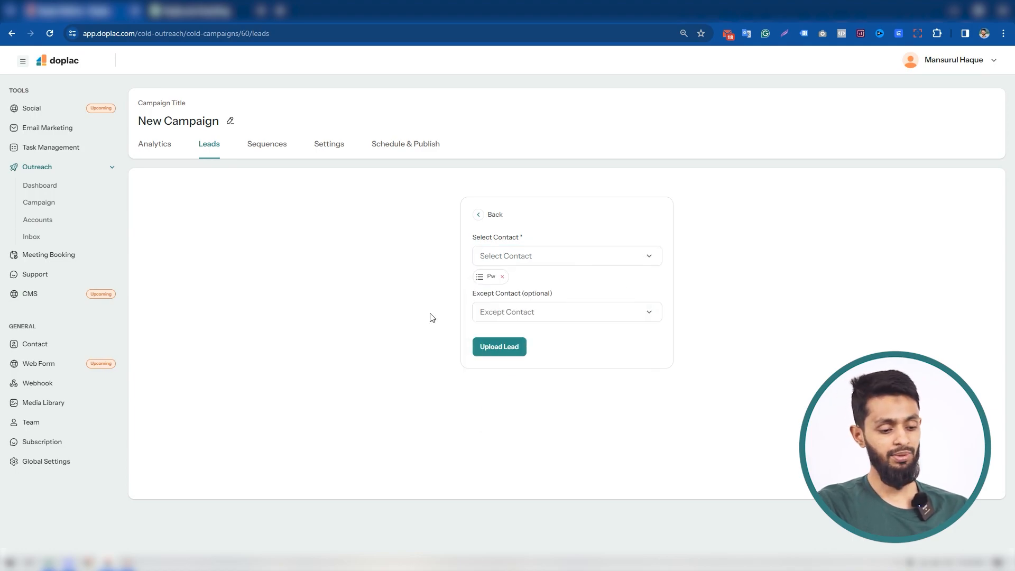
# Leave the excluded contacts empty and upload the leads to the campaign
pyautogui.click(524, 312)
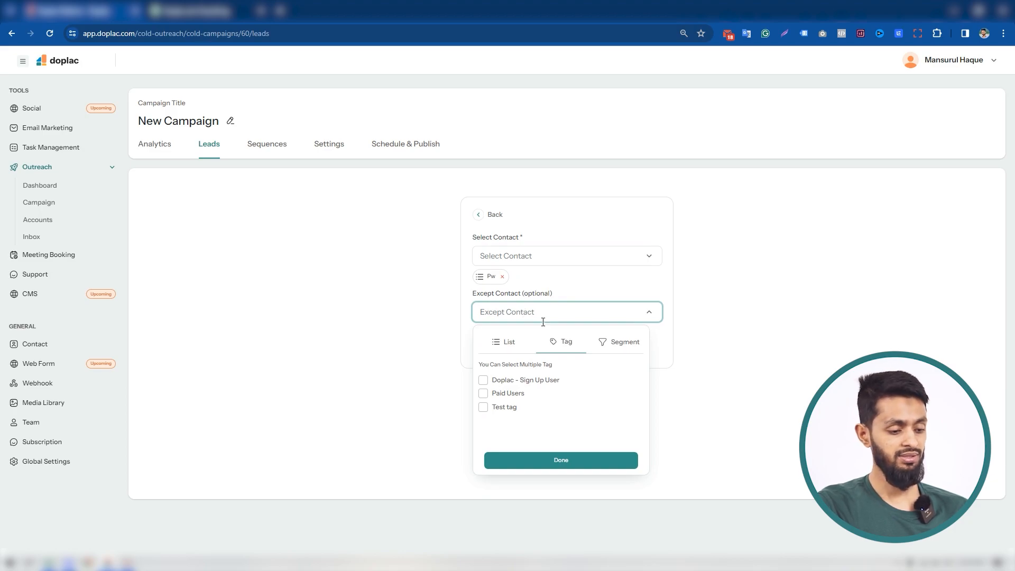
pyautogui.click(593, 463)
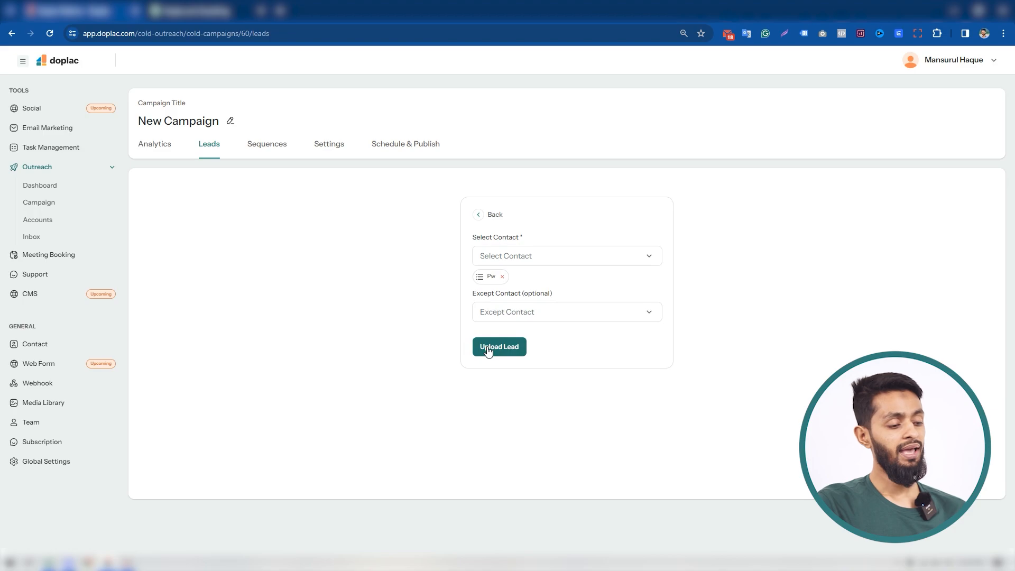
pyautogui.click(487, 351)
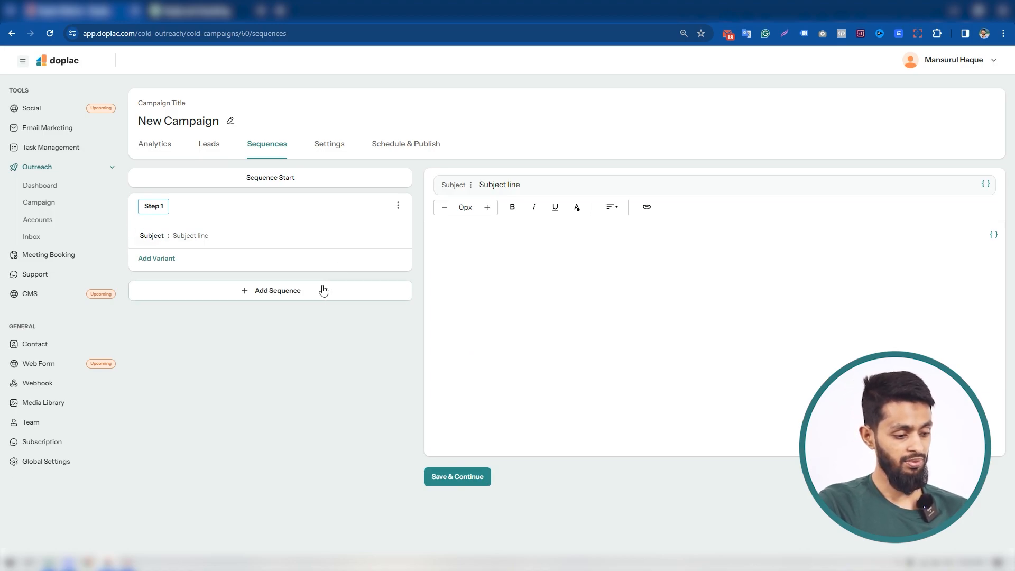
# Add a LinkedIn Profile Visit as the second sequence step and a second variant to the step 1 email
pyautogui.click(291, 297)
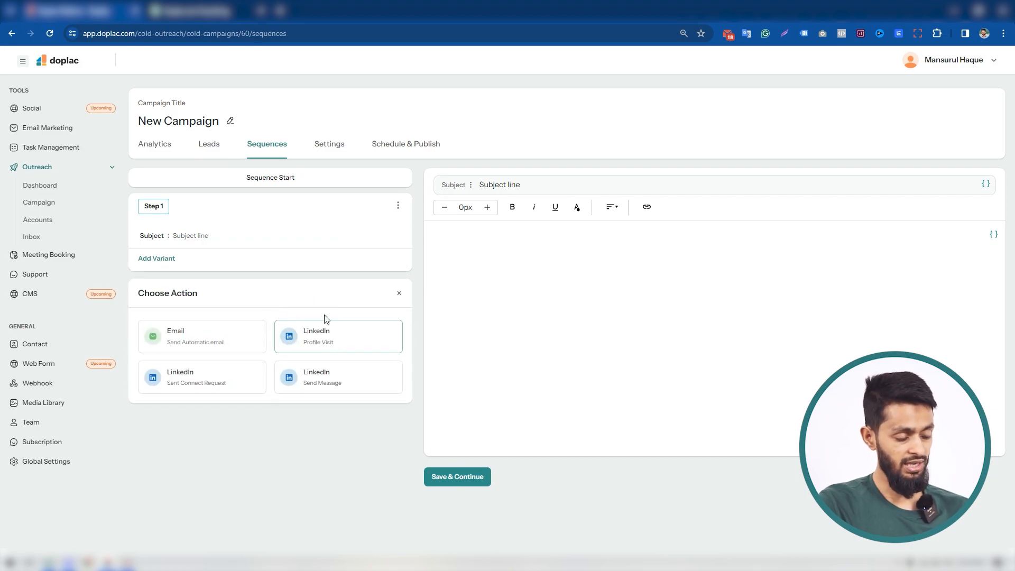
pyautogui.click(321, 343)
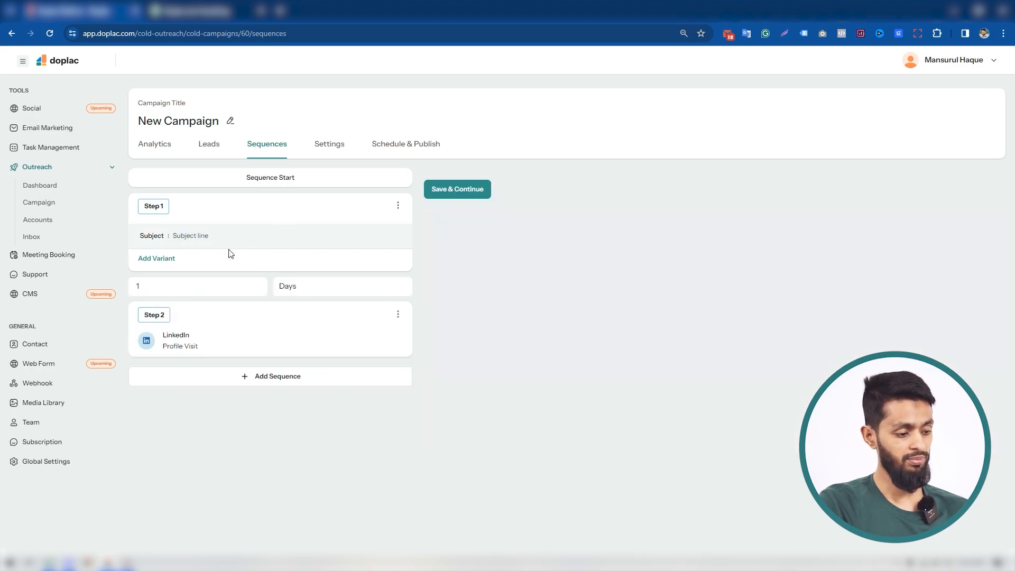
pyautogui.click(171, 263)
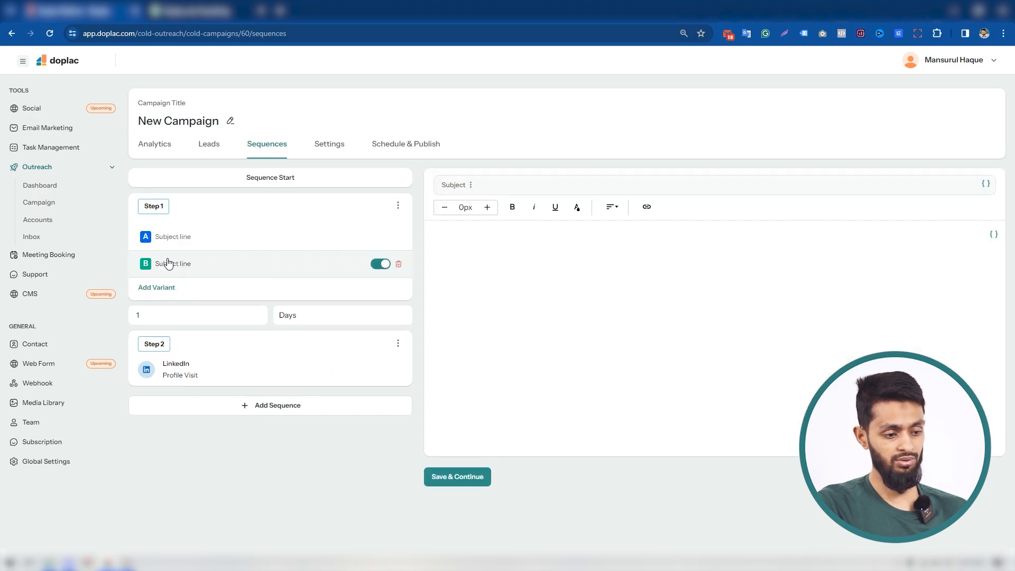
# Give step 1's variant A the subject "How are you dong" and the body text "hakhsdjfhkjahdfuhe"
pyautogui.click(236, 240)
pyautogui.tripleClick(535, 189)
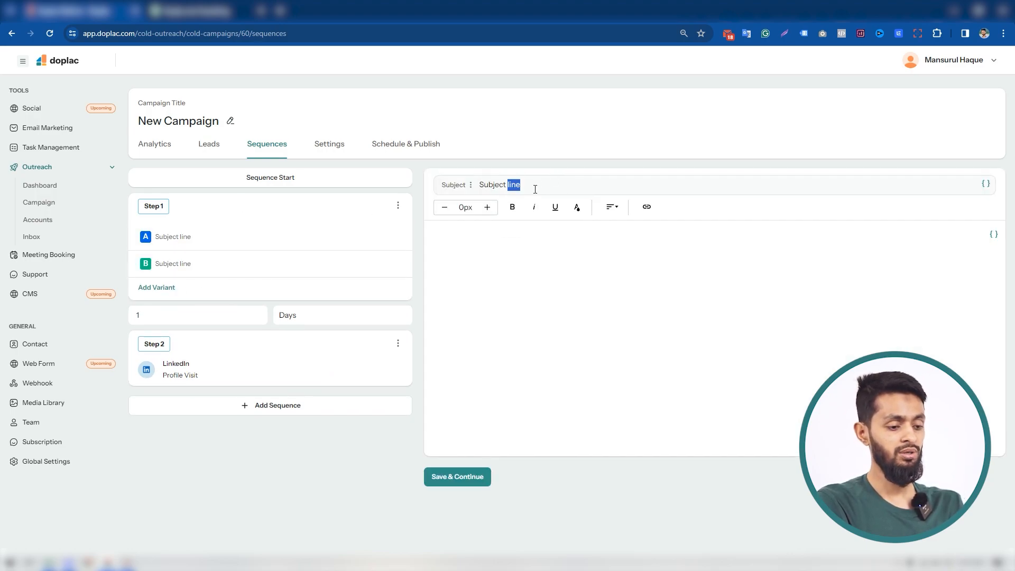
pyautogui.write('Ho')
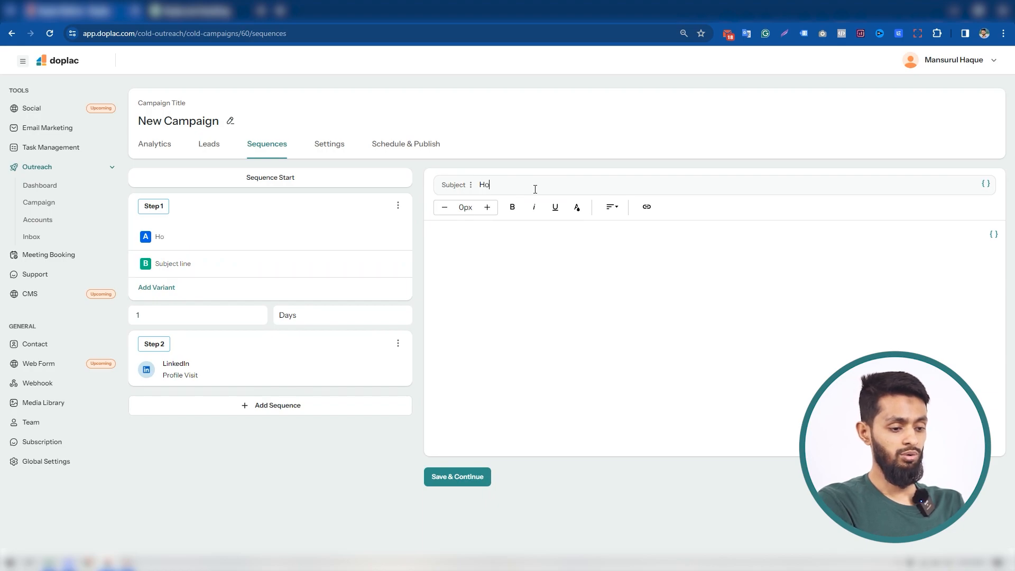
pyautogui.write('w are you ding')
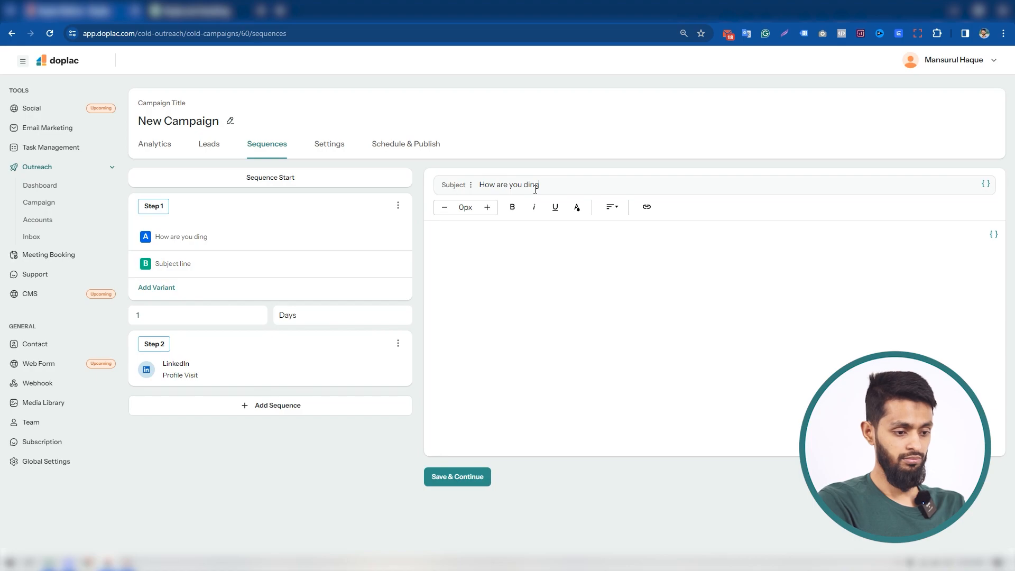
pyautogui.press('BackSpace')
pyautogui.press('BackSpace')
pyautogui.press('BackSpace')
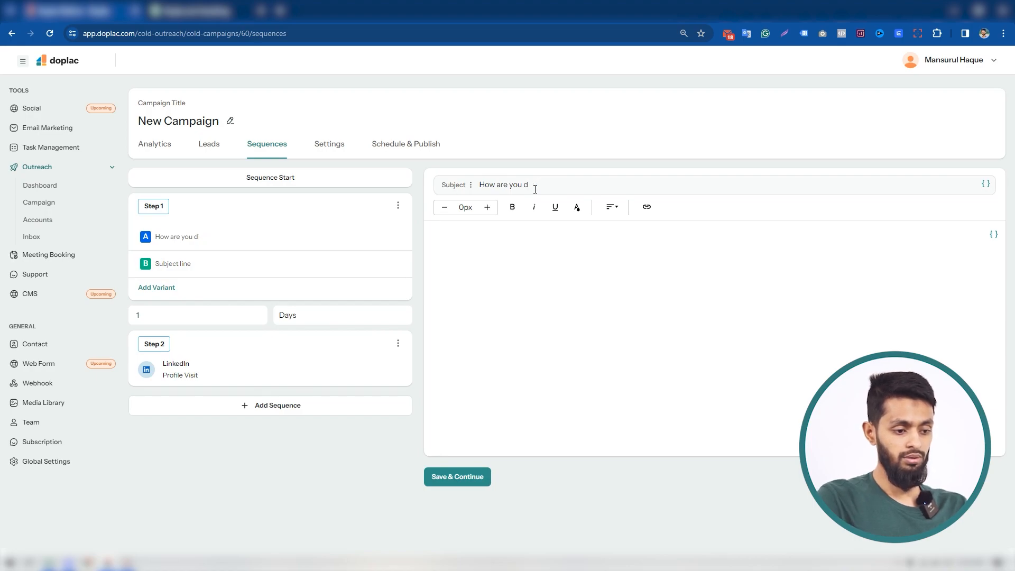
pyautogui.write('oiung')
pyautogui.press('BackSpace')
pyautogui.press('BackSpace')
pyautogui.press('BackSpace')
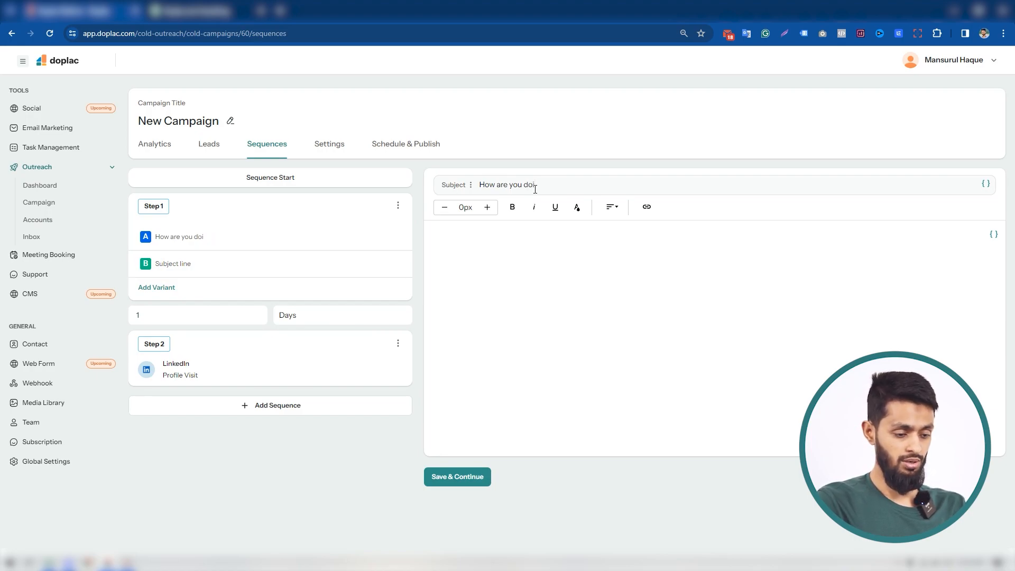
pyautogui.write('bg')
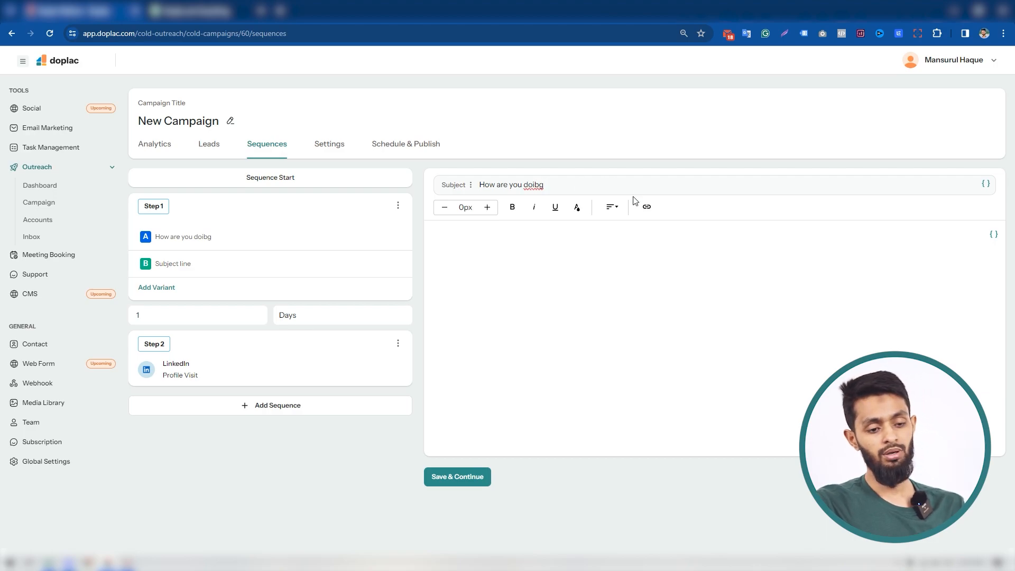
pyautogui.press('BackSpace')
pyautogui.press('BackSpace')
pyautogui.press('BackSpace')
pyautogui.write('ng')
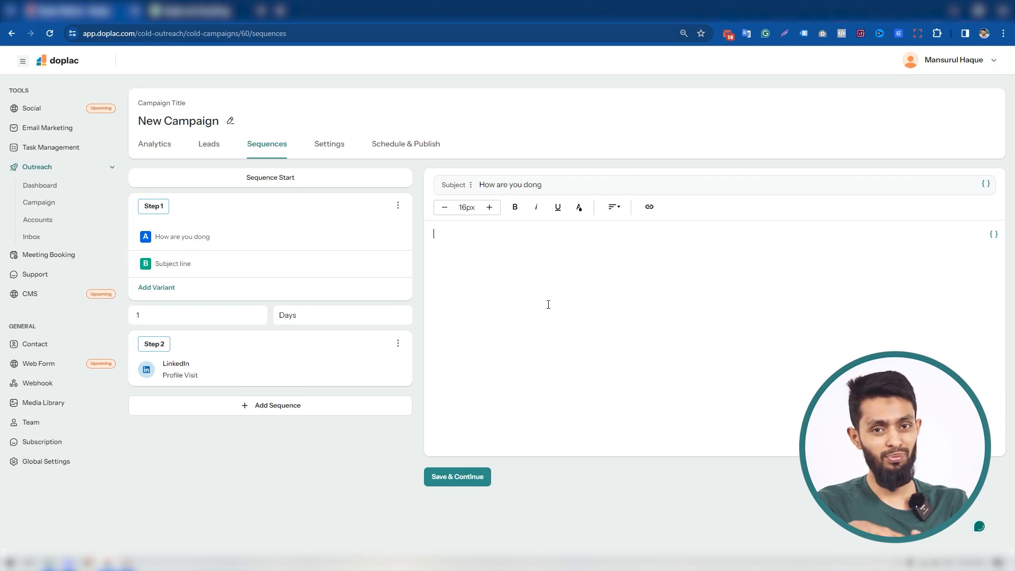
pyautogui.write('hakhsdjfhkjahdfuhe')
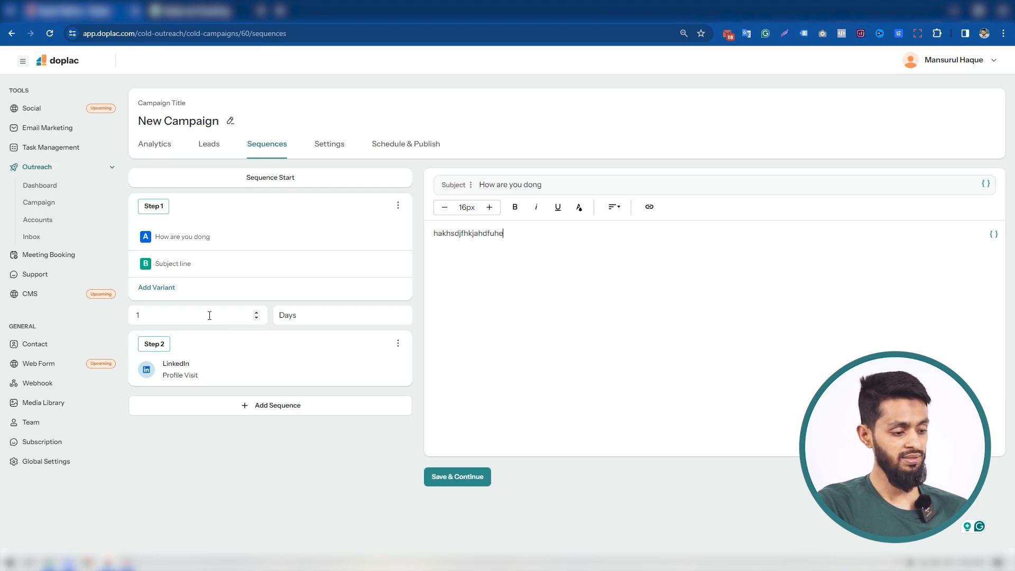
# Set the wait before step 2 to 2 days and add an automatic email as step 3 after a 2-day wait
pyautogui.doubleClick(254, 316)
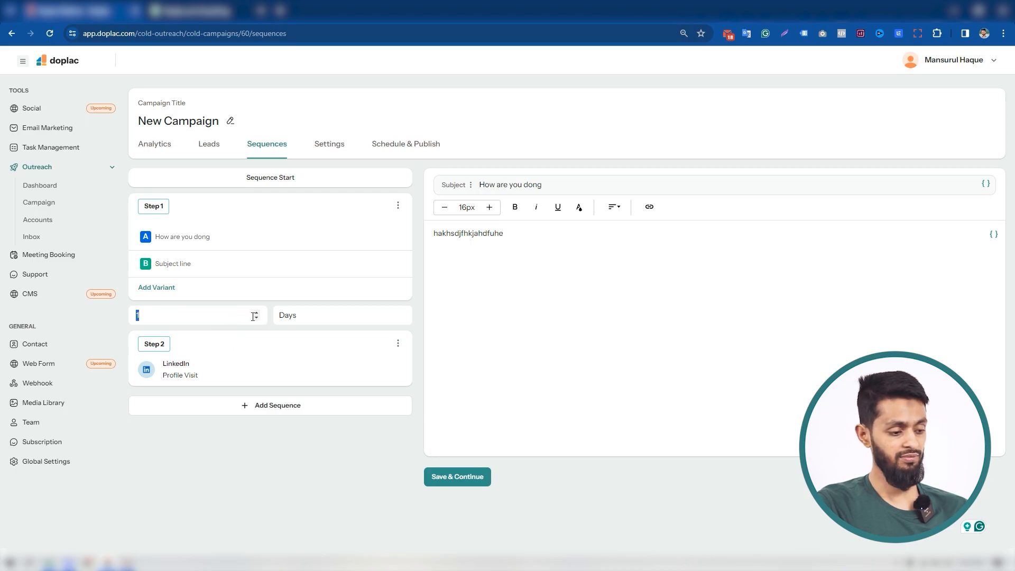
pyautogui.click(257, 313)
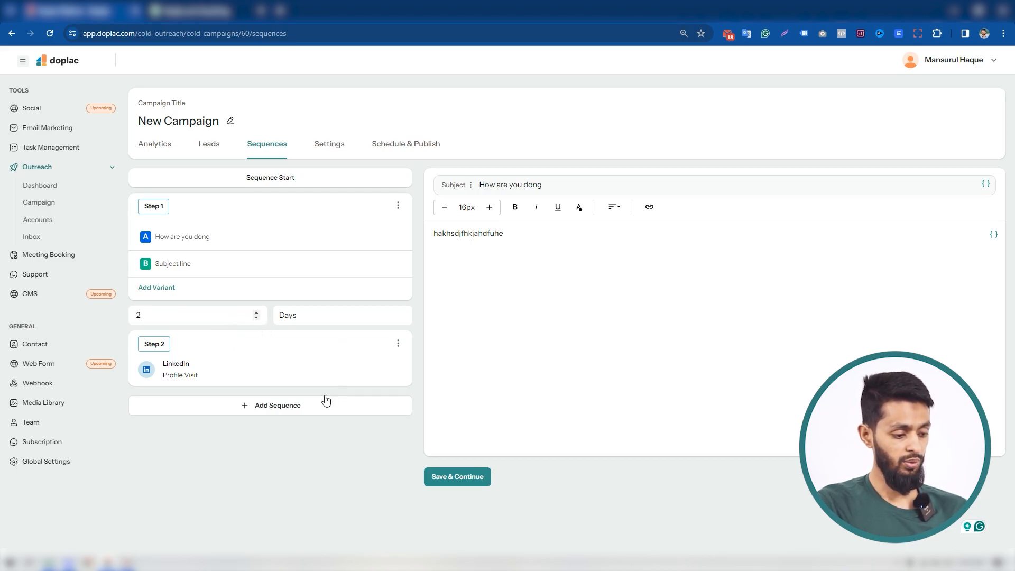
pyautogui.click(297, 412)
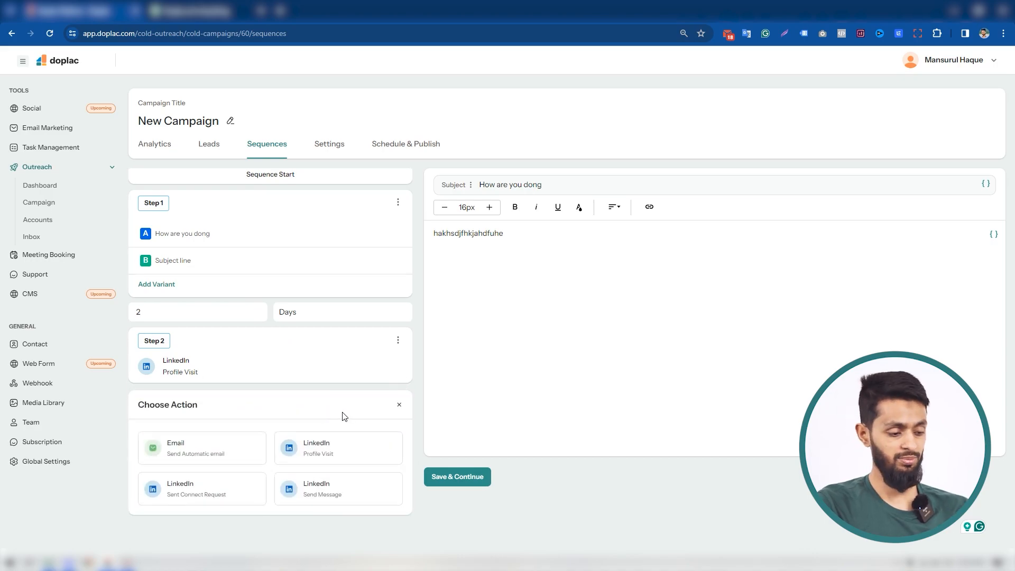
pyautogui.click(203, 446)
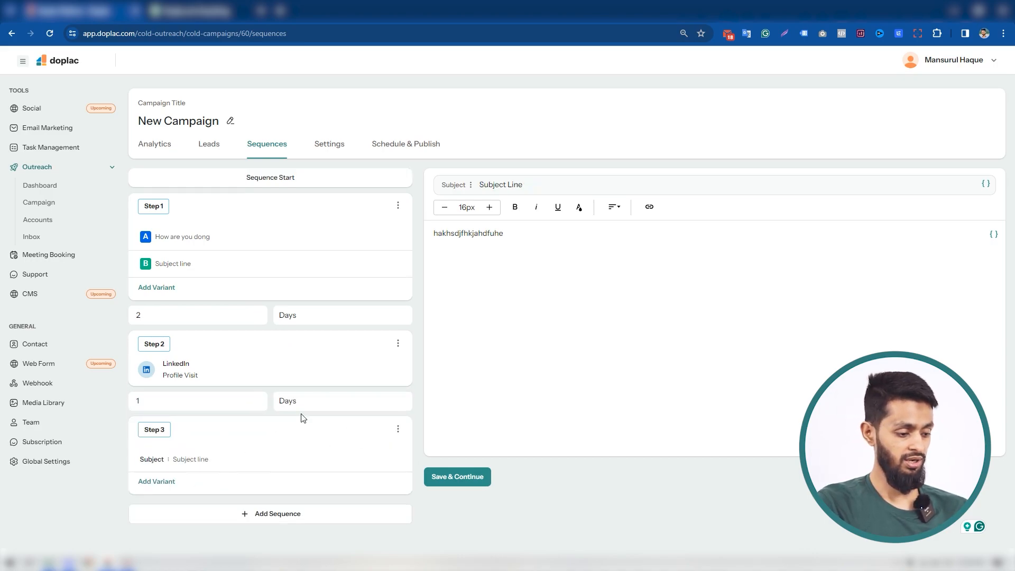
pyautogui.click(256, 398)
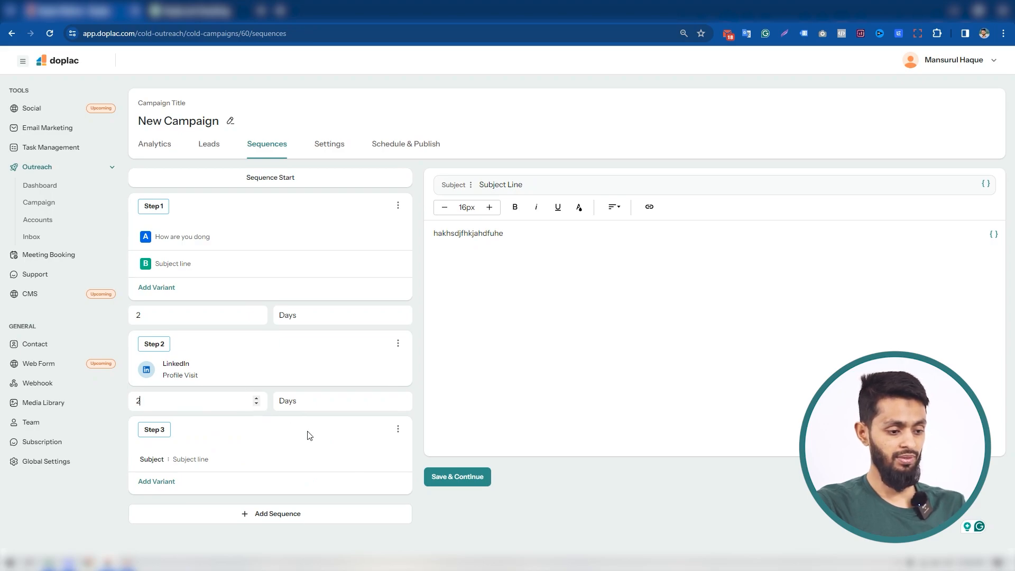
# Give the step 3 email the subject "gdfsgfssfd"
pyautogui.click(214, 464)
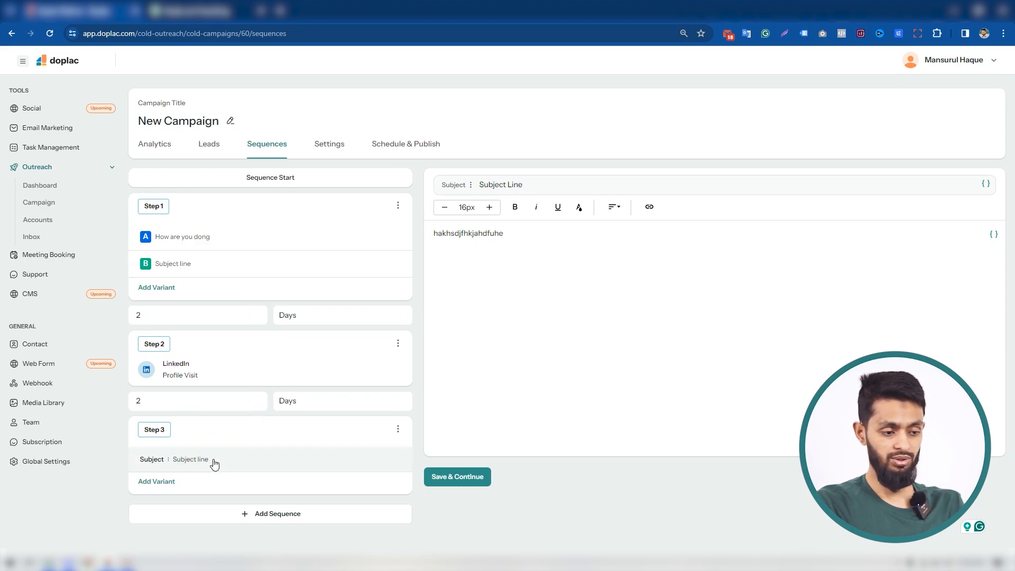
pyautogui.tripleClick(529, 183)
pyautogui.write('g')
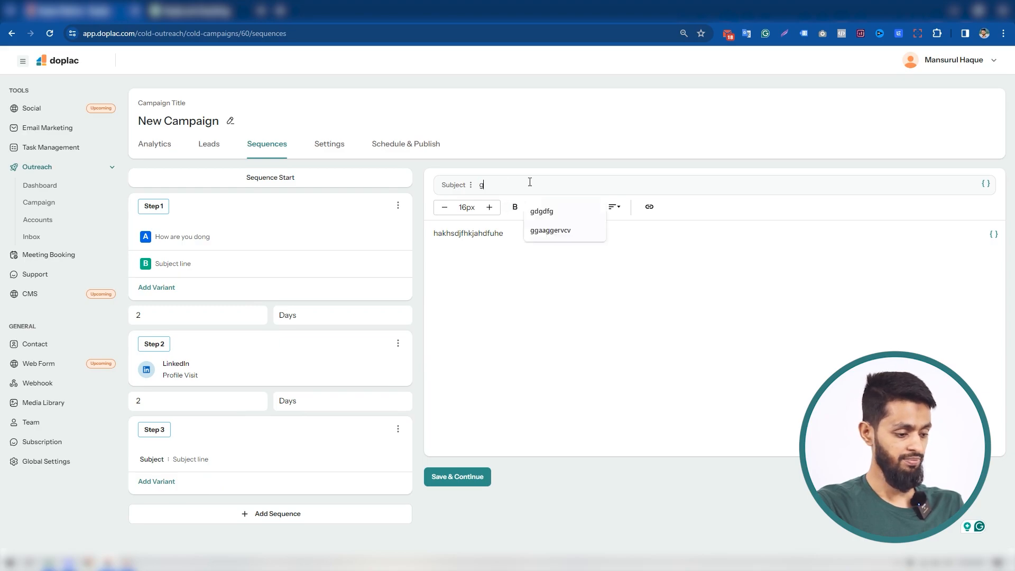
pyautogui.write('dfsgfssfd')
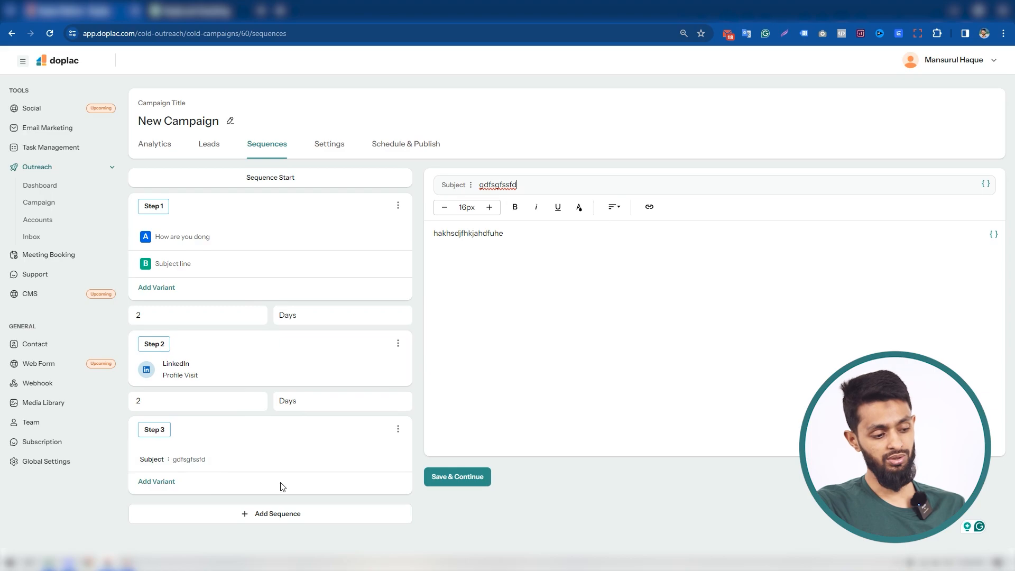
# Add a LinkedIn connection request without a note as step 4 and try to save the sequence
pyautogui.click(283, 517)
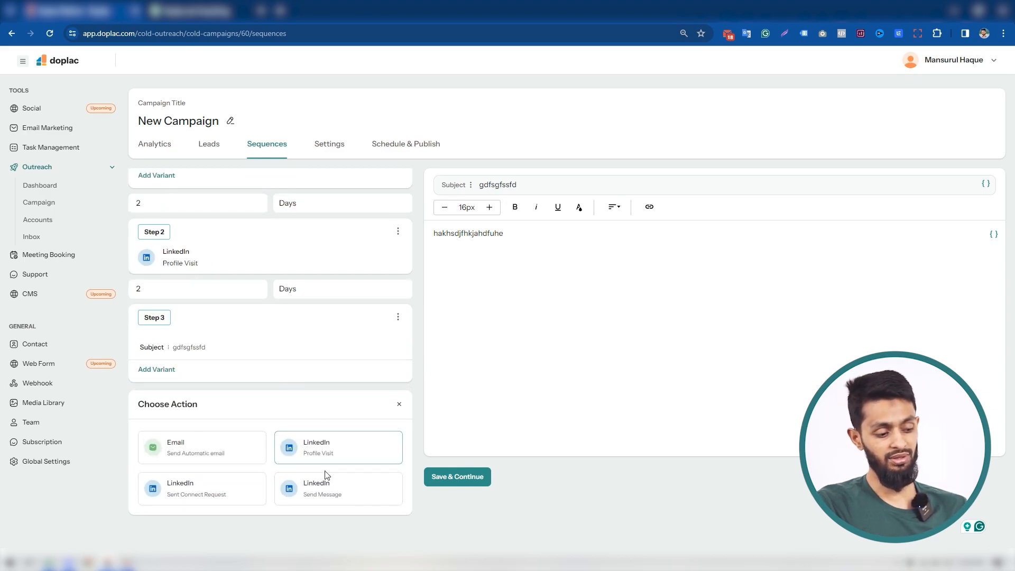
pyautogui.click(227, 492)
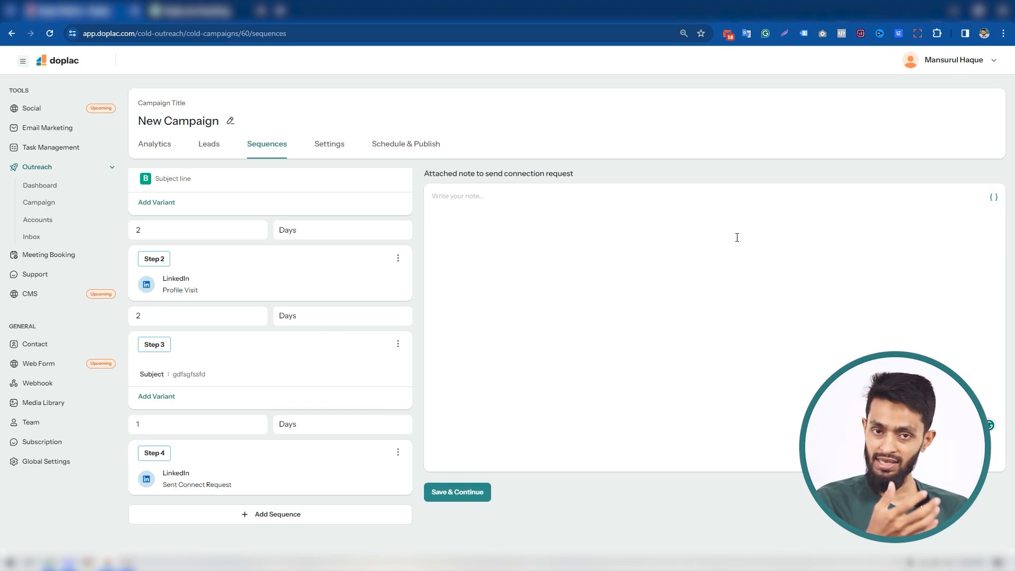
pyautogui.scroll(2, 331, 333)
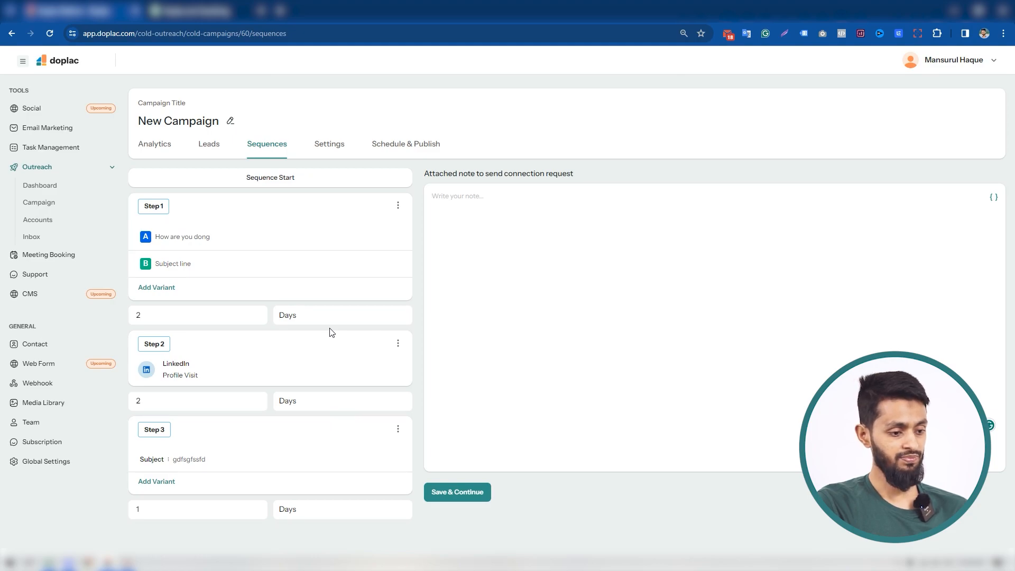
pyautogui.click(453, 492)
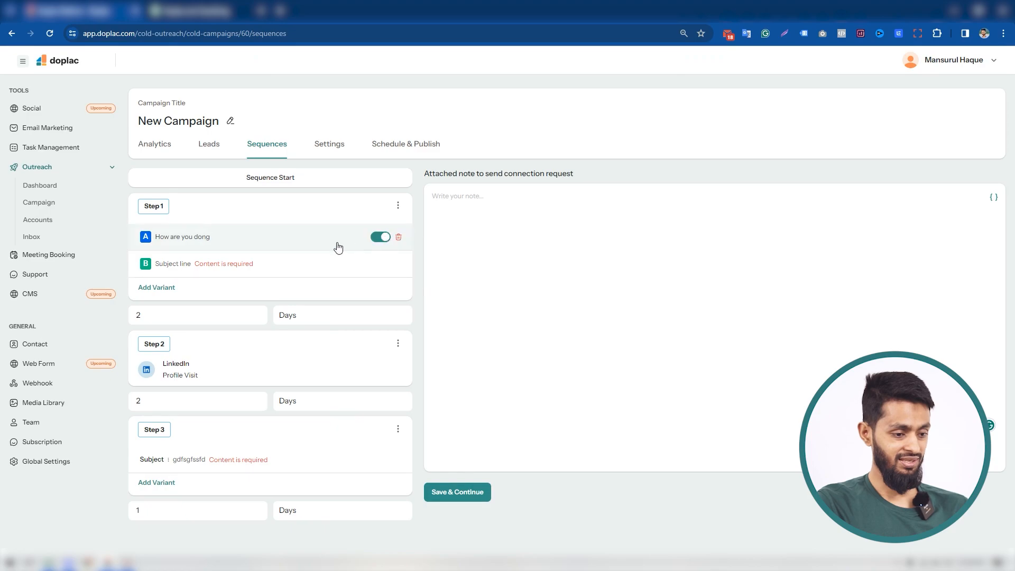
# Give step 1's variant B the subject "hfajdk;jfieeeeeeeeee" and the body text "dkhafjkahjhfasd", and try to save the sequence again
pyautogui.click(269, 271)
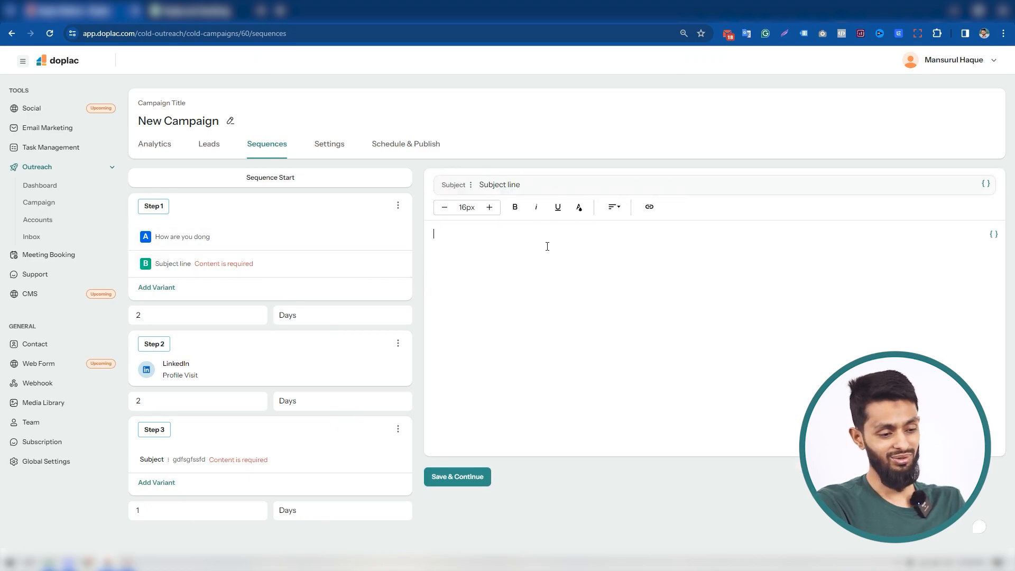
pyautogui.tripleClick(516, 184)
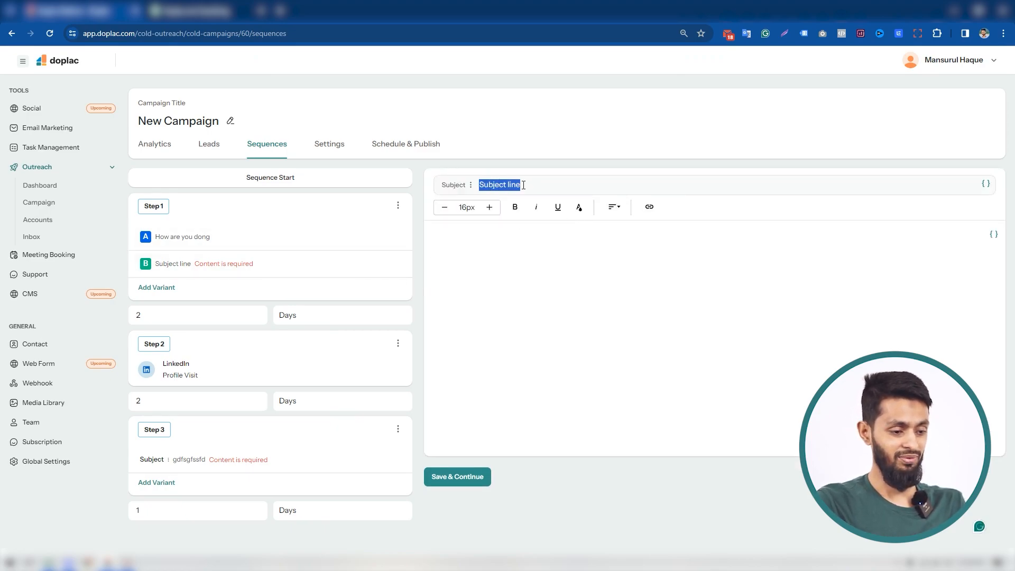
pyautogui.write('hiajdk;jfieeeeeeeeee')
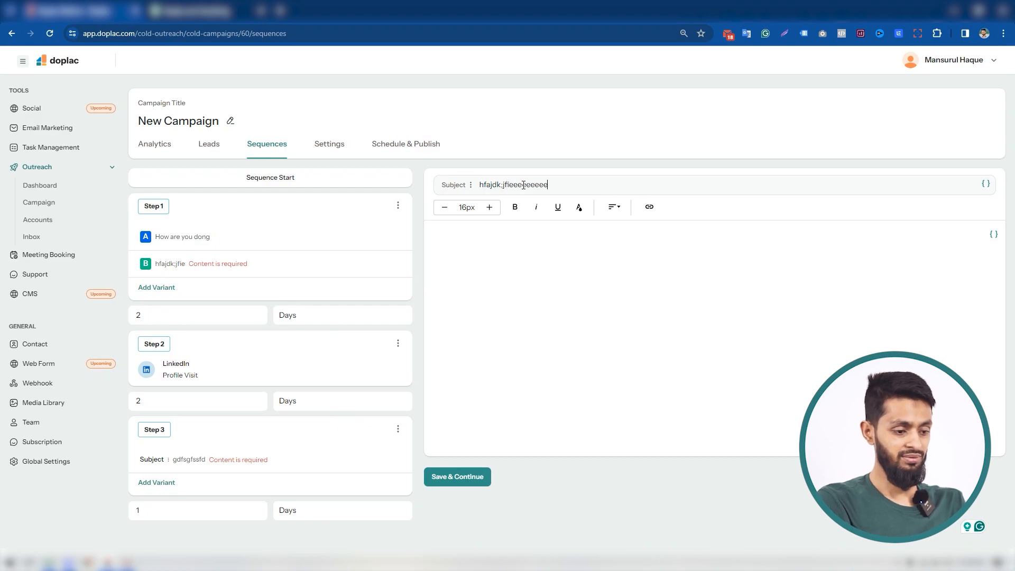
pyautogui.click(478, 245)
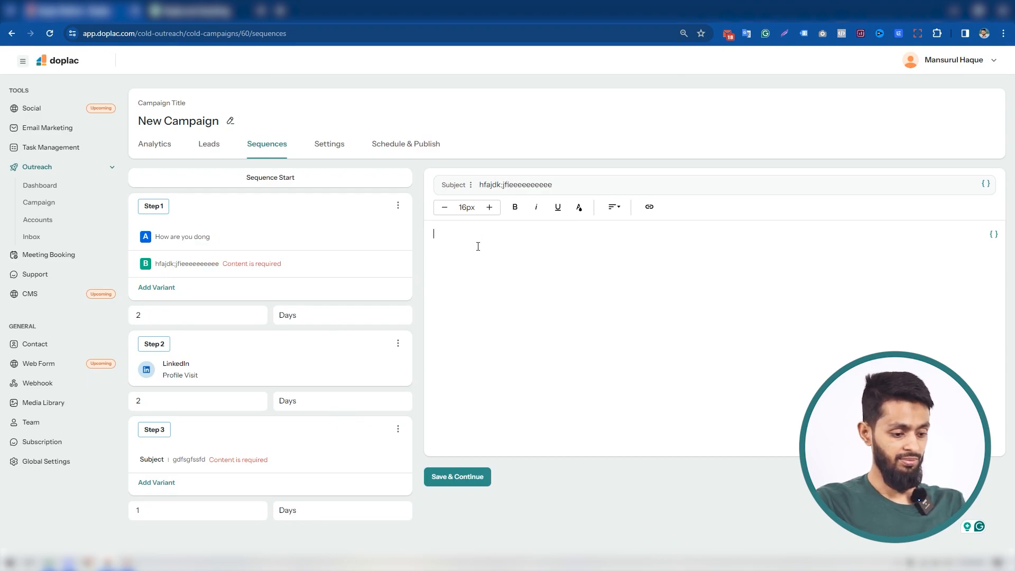
pyautogui.write('dkhafjkahjhfasd')
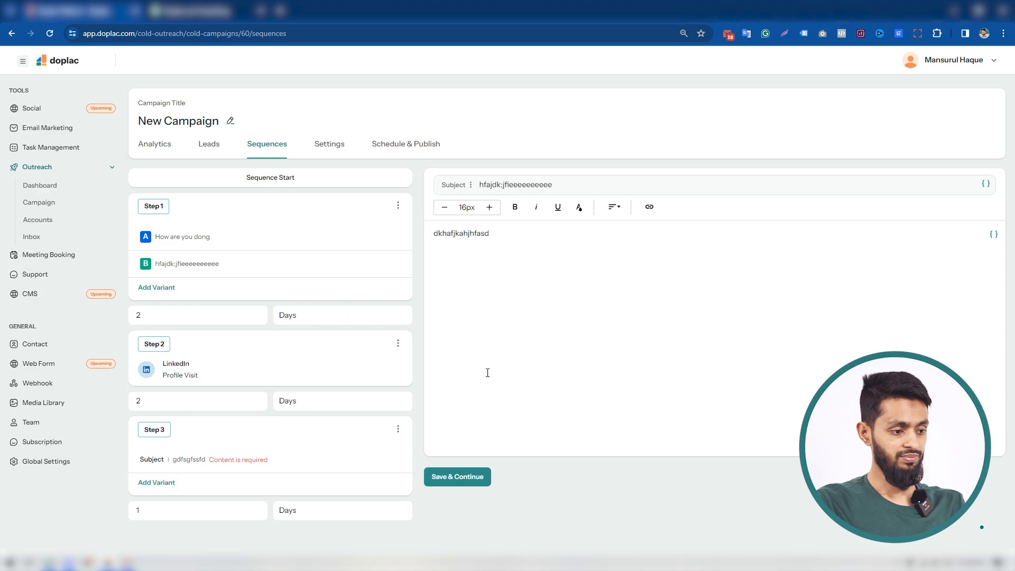
pyautogui.click(464, 478)
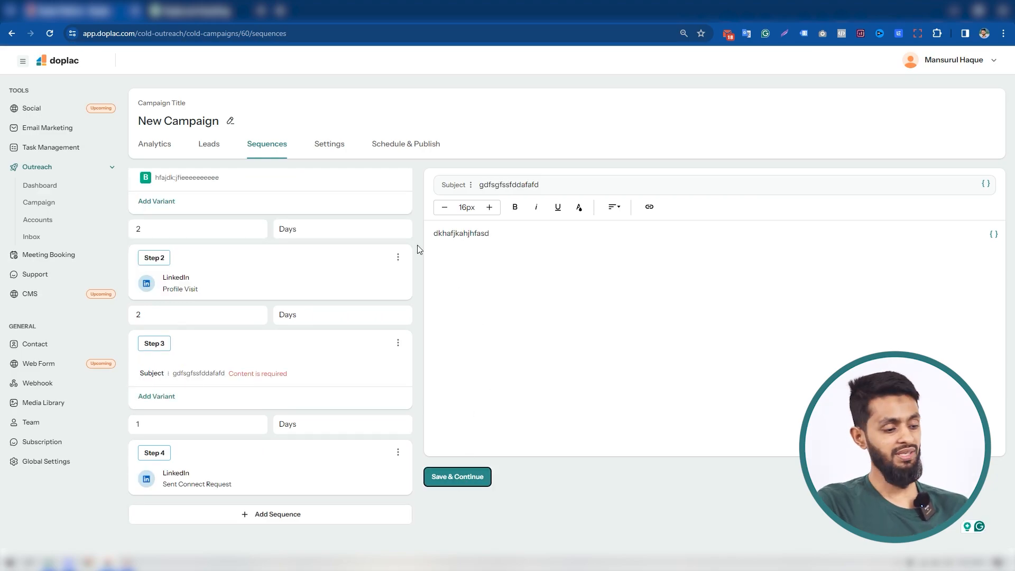
# In the campaign settings, select all three available sending email accounts and the first listed LinkedIn account
pyautogui.click(335, 144)
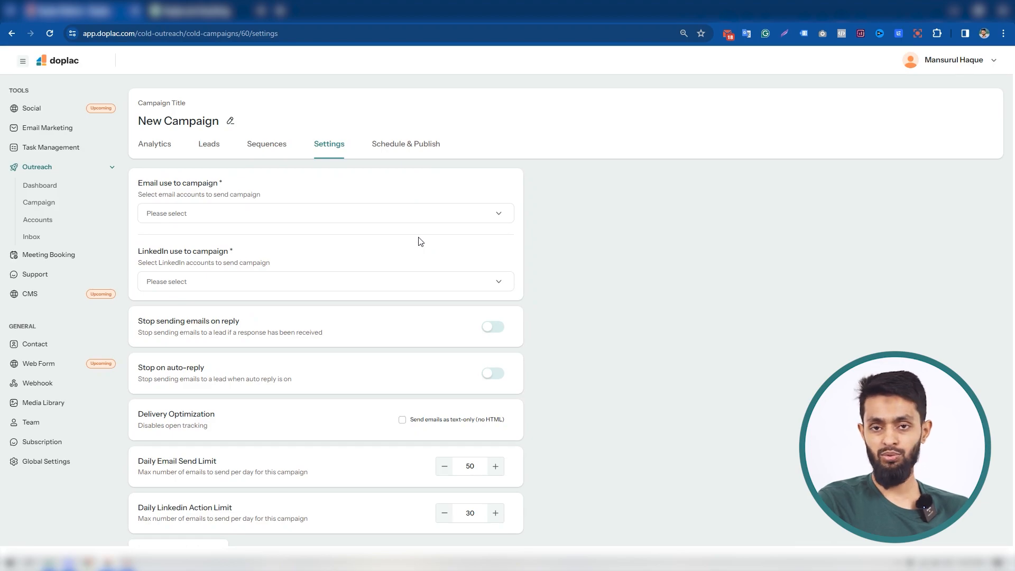
pyautogui.click(443, 213)
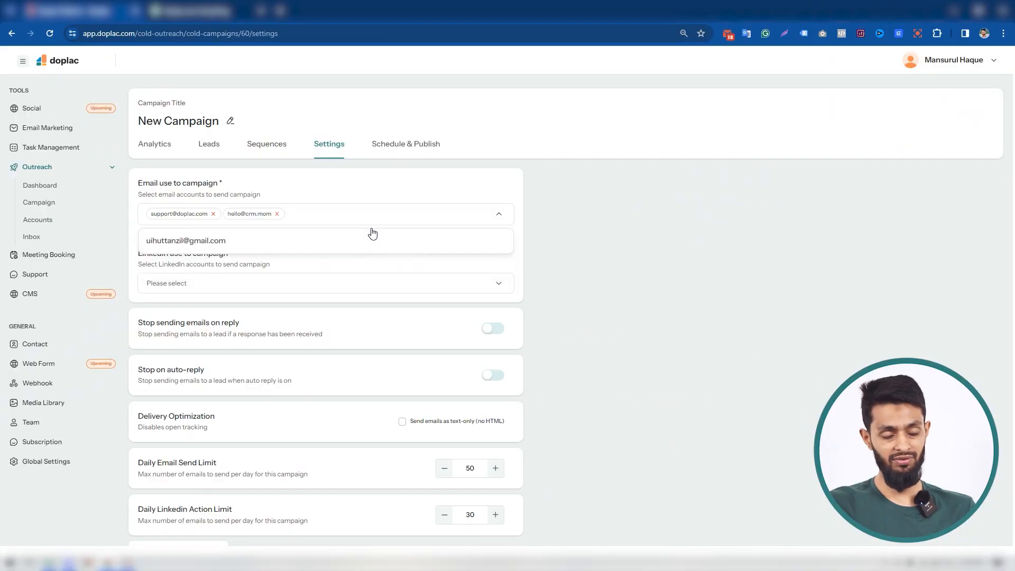
pyautogui.click(343, 242)
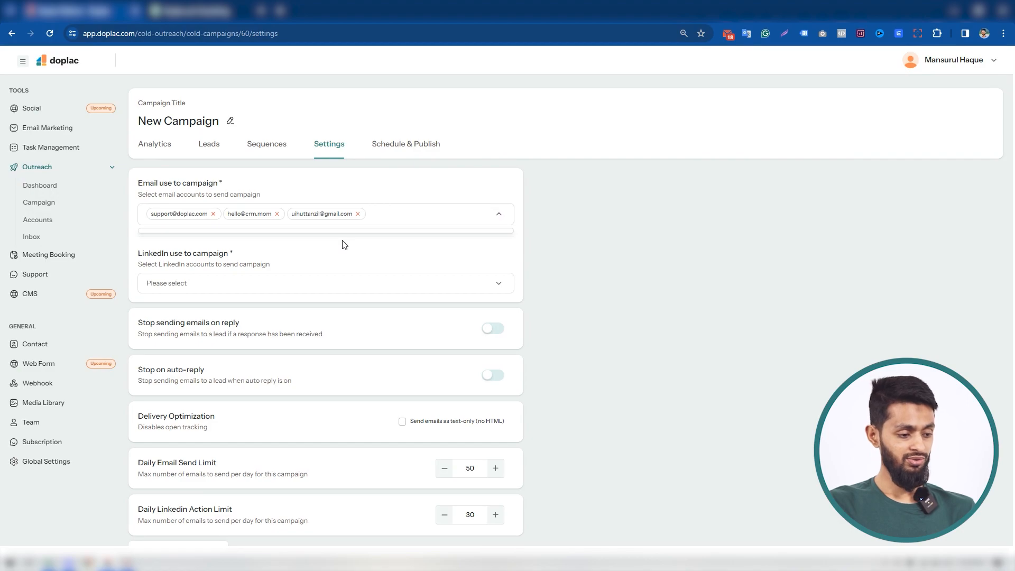
pyautogui.scroll(-1, 400, 249)
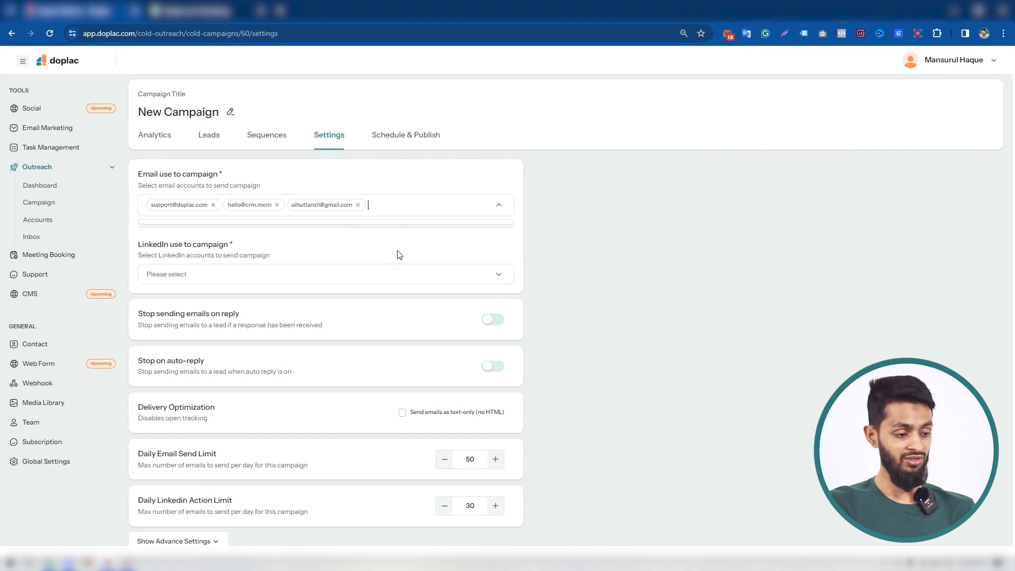
pyautogui.click(444, 266)
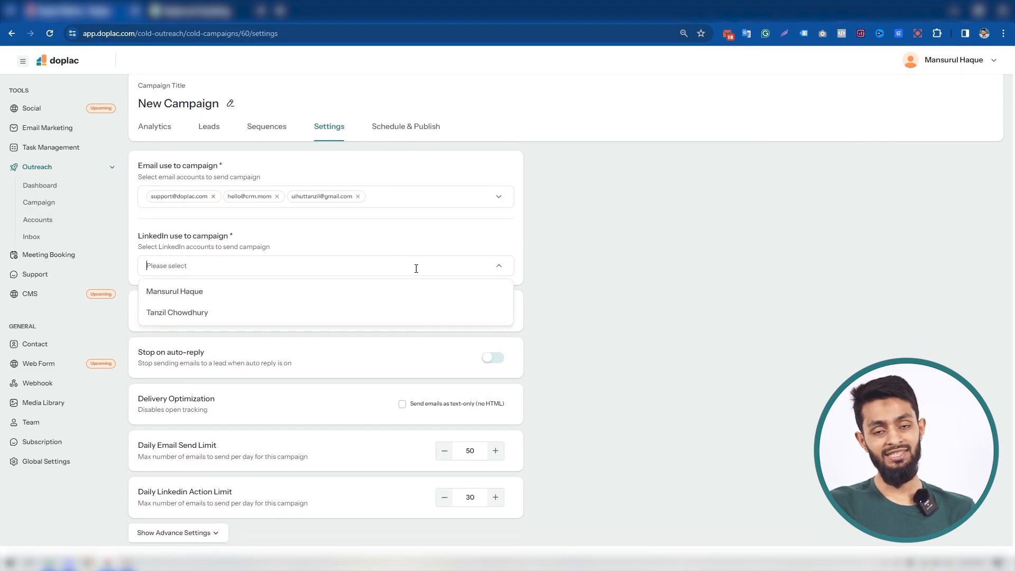
pyautogui.click(278, 290)
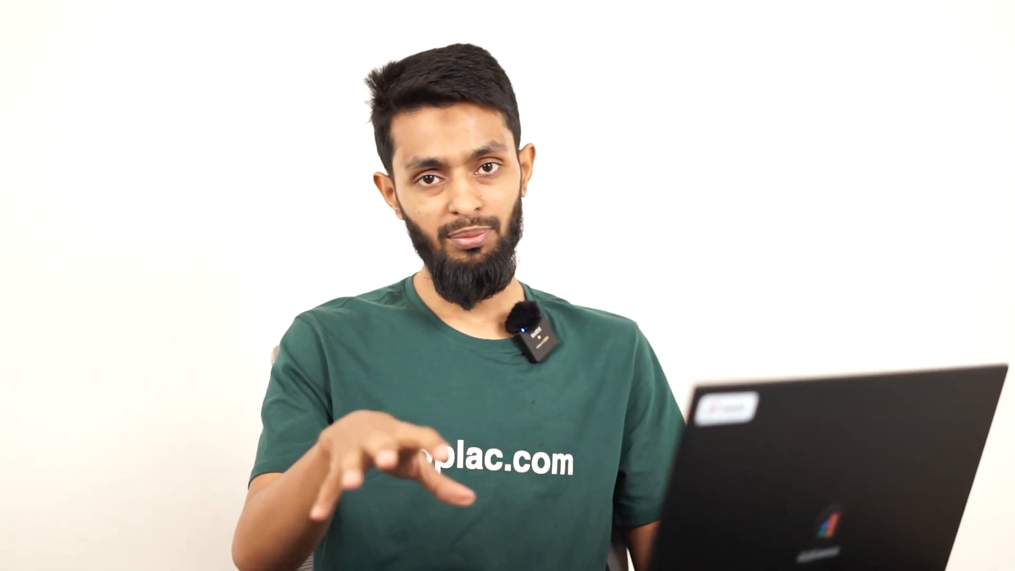